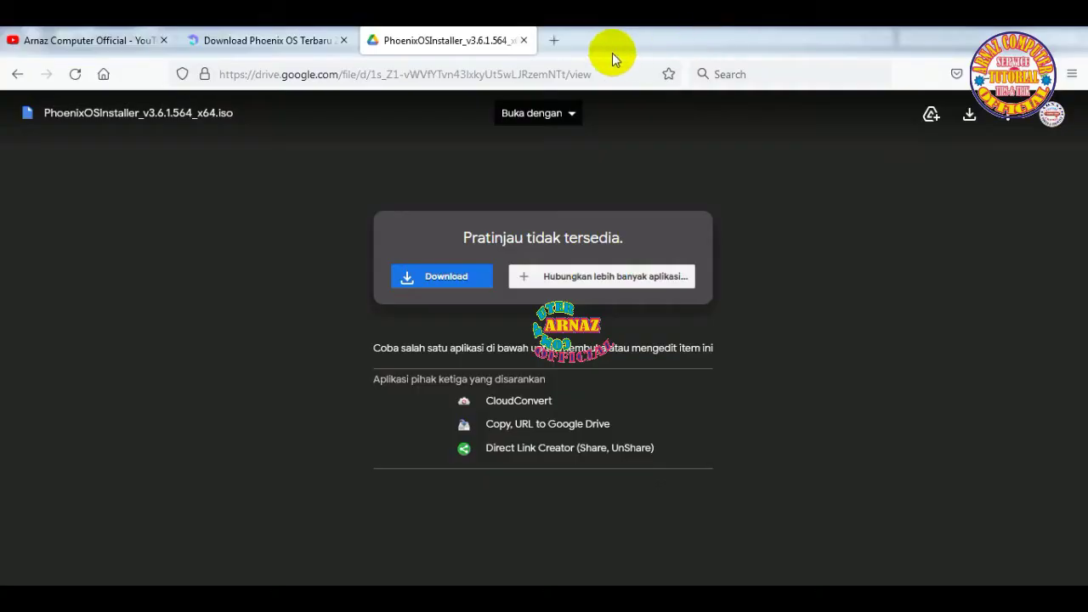
Switch to Windows Explorer and check the PhoenixOSInstaller_v3.6.1.564_x64 image and rufus-3-17 in the ANDROID folder
left_click(532, 41)
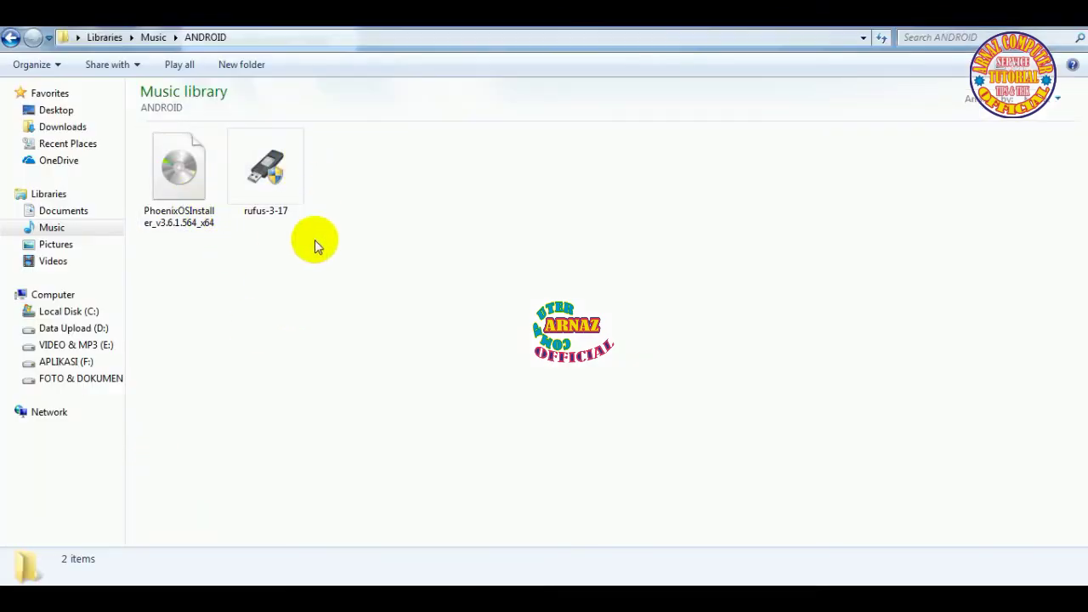
left_click(270, 278)
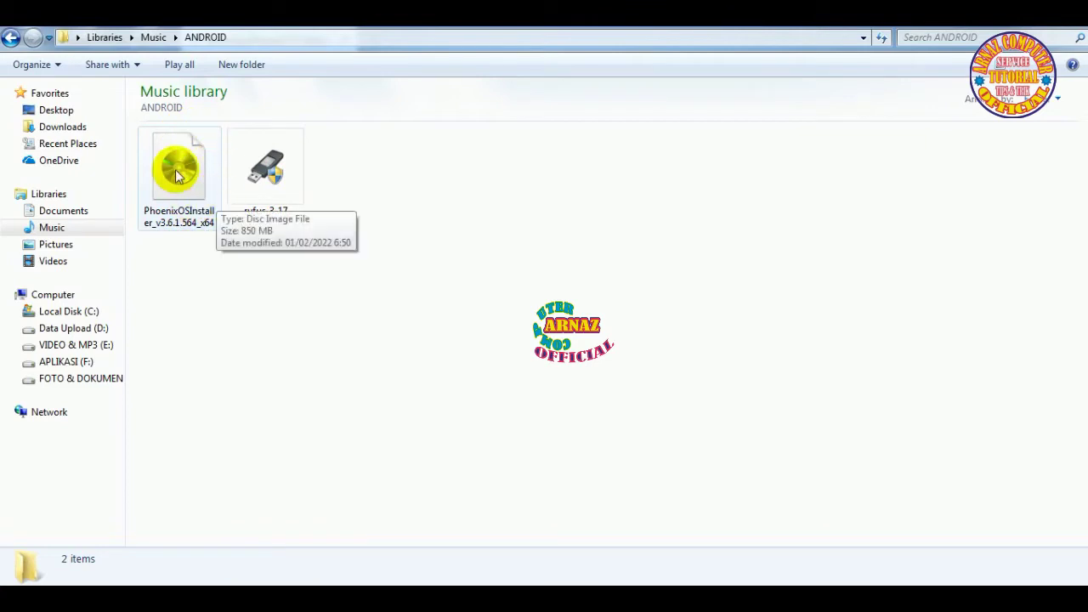
left_click(266, 174)
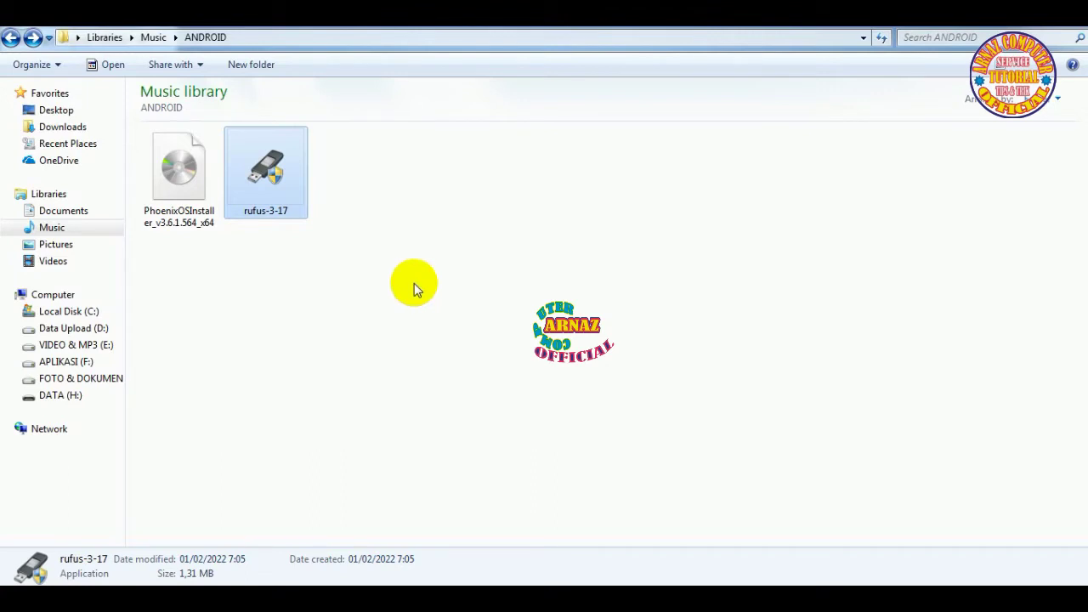
left_click(173, 182)
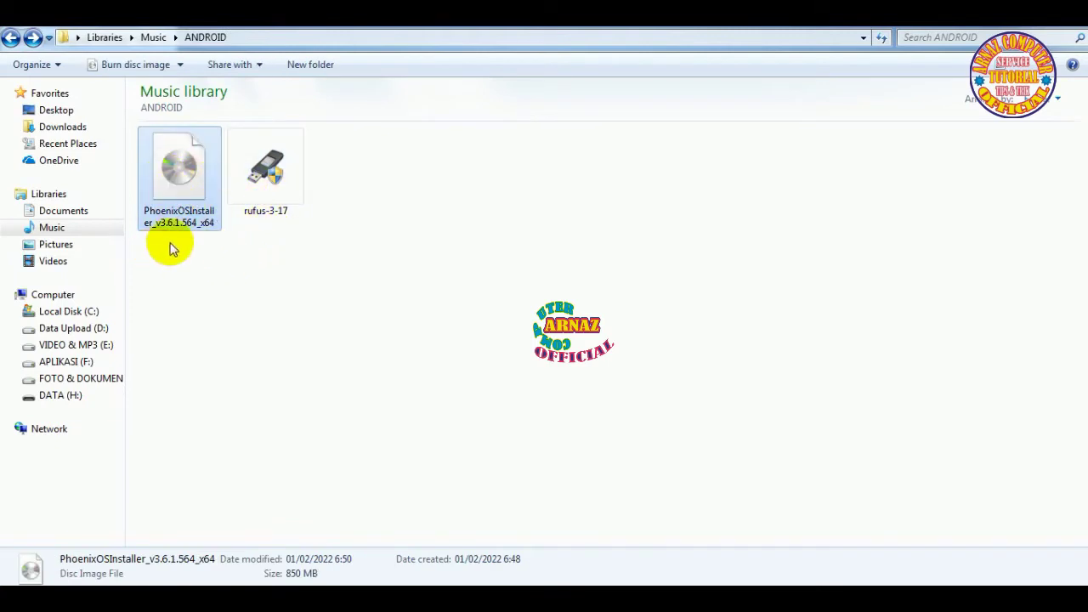
left_click(228, 294)
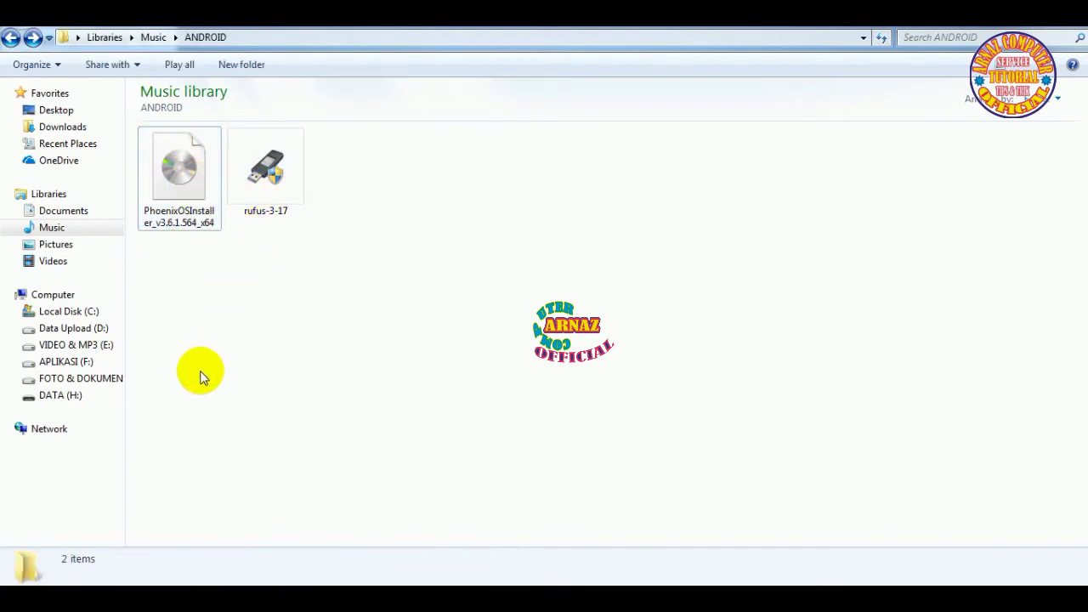
Check the contents and capacity of the removable drive DATA (H:), and return to the ANDROID folder
left_click(60, 396)
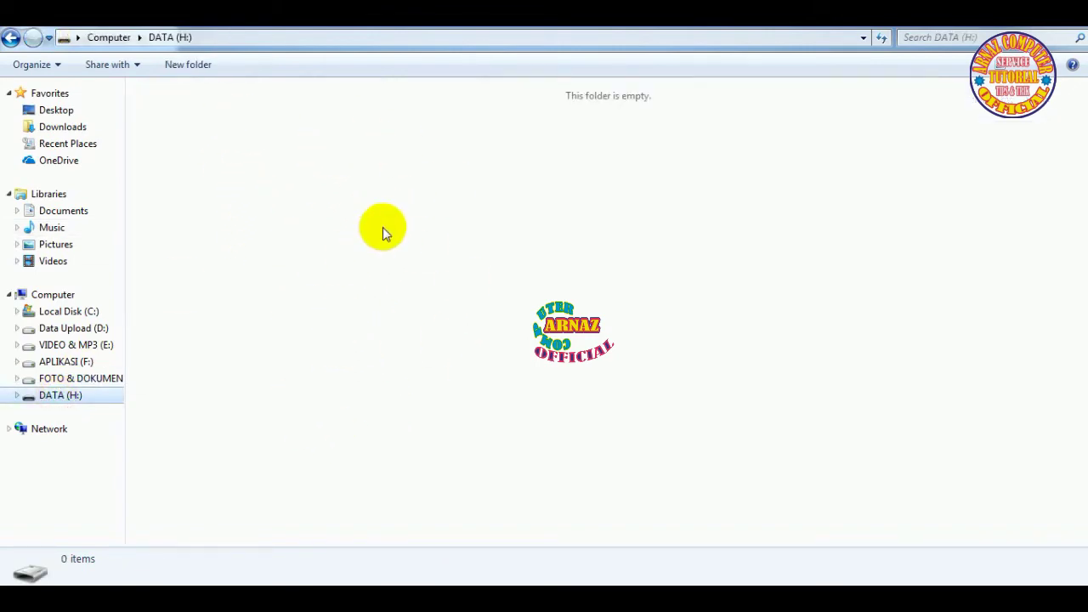
left_click(11, 38)
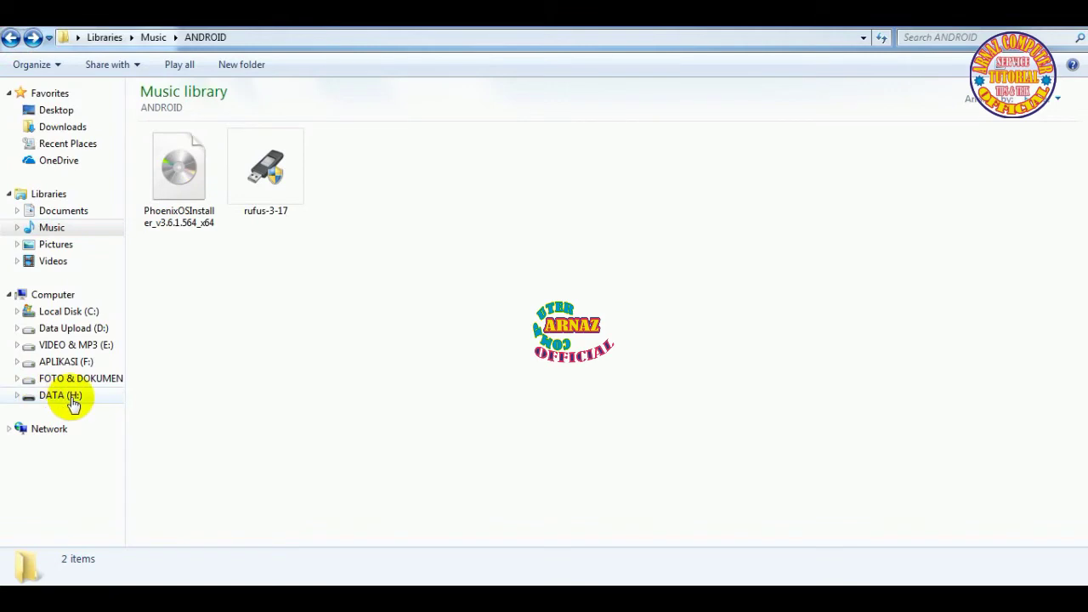
left_click(50, 295)
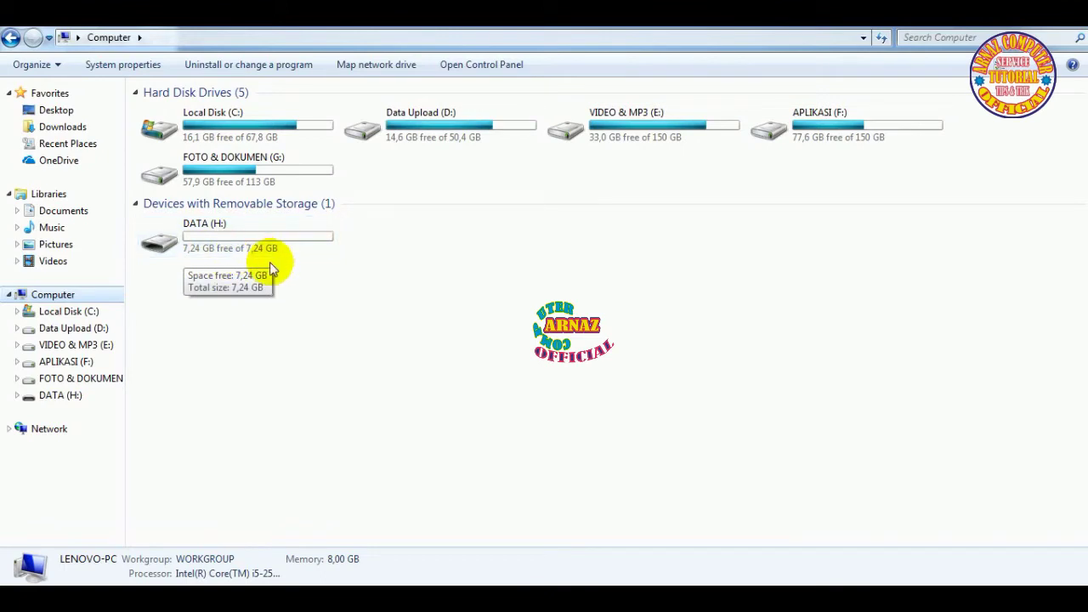
left_click(11, 37)
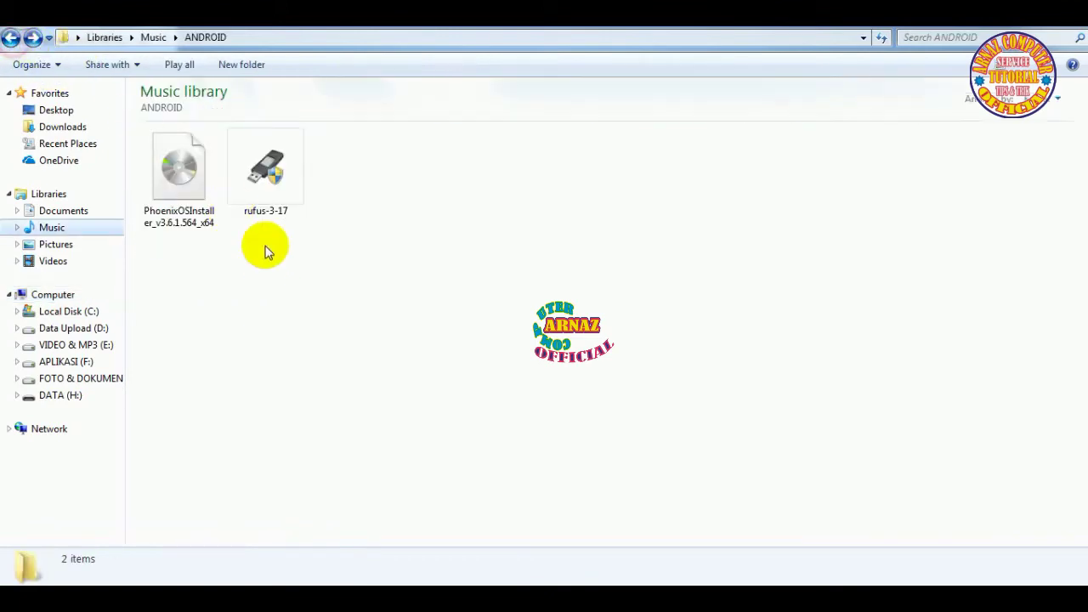
Launch rufus-3-17 from the ANDROID folder and keep DATA (H:) as the target device
left_click(277, 183)
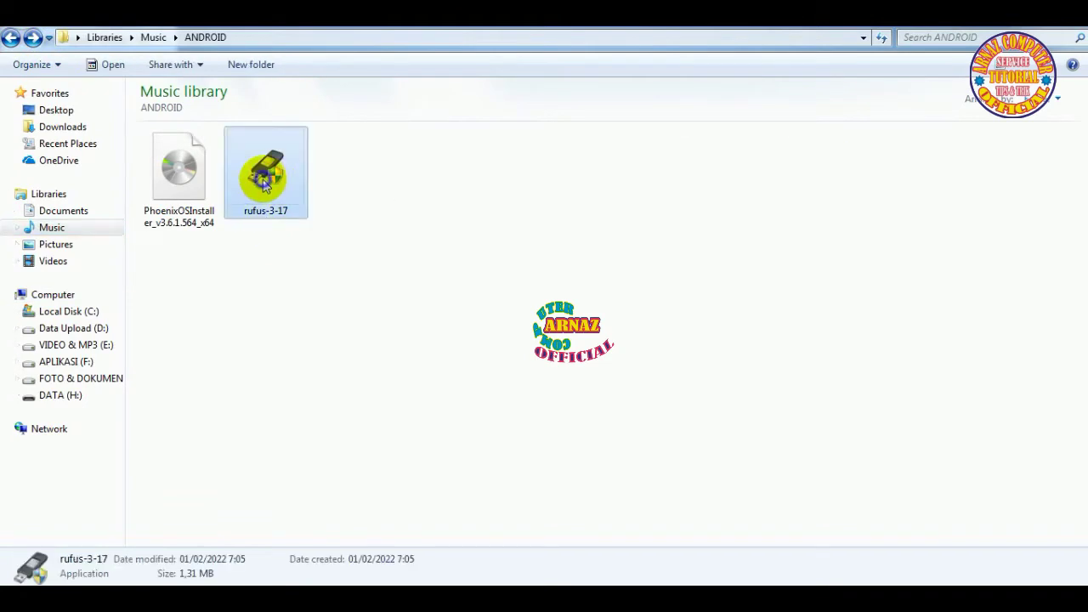
right_click(263, 180)
left_click(272, 188)
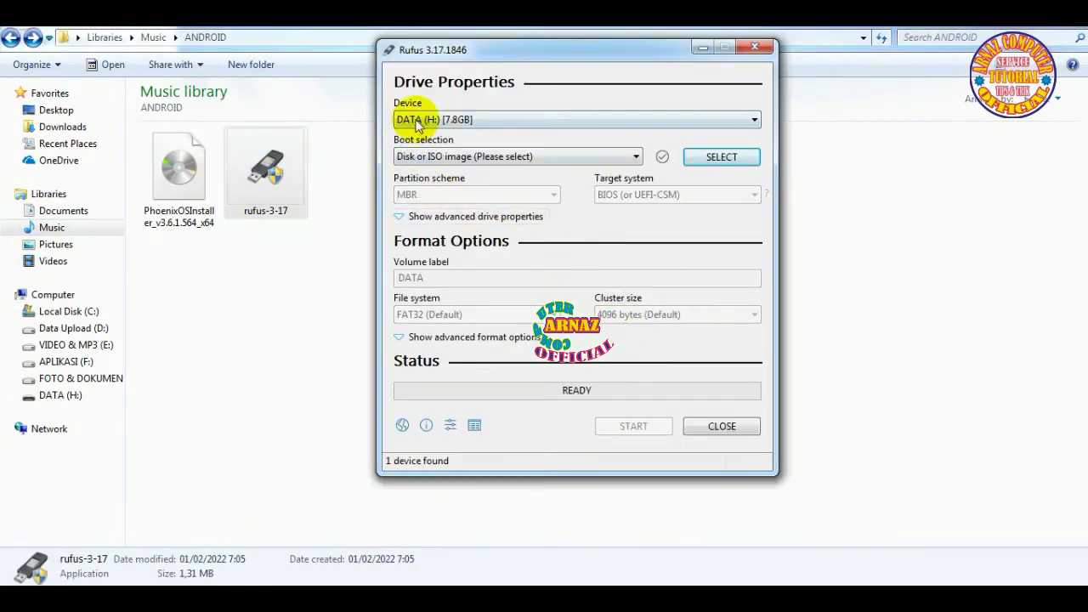
left_click_drag(440, 57, 431, 128)
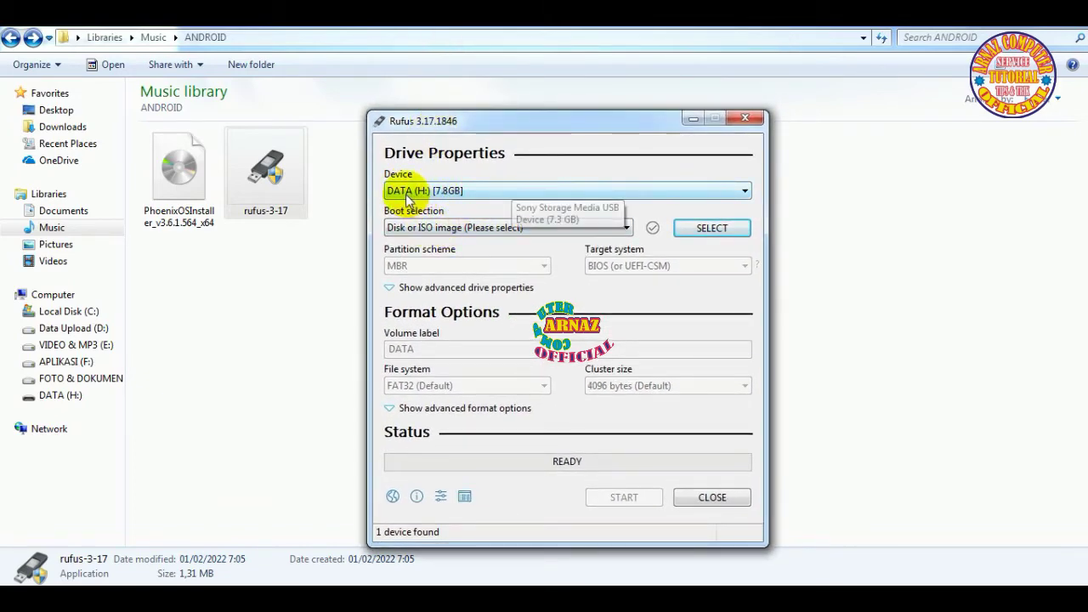
left_click(501, 191)
left_click(501, 189)
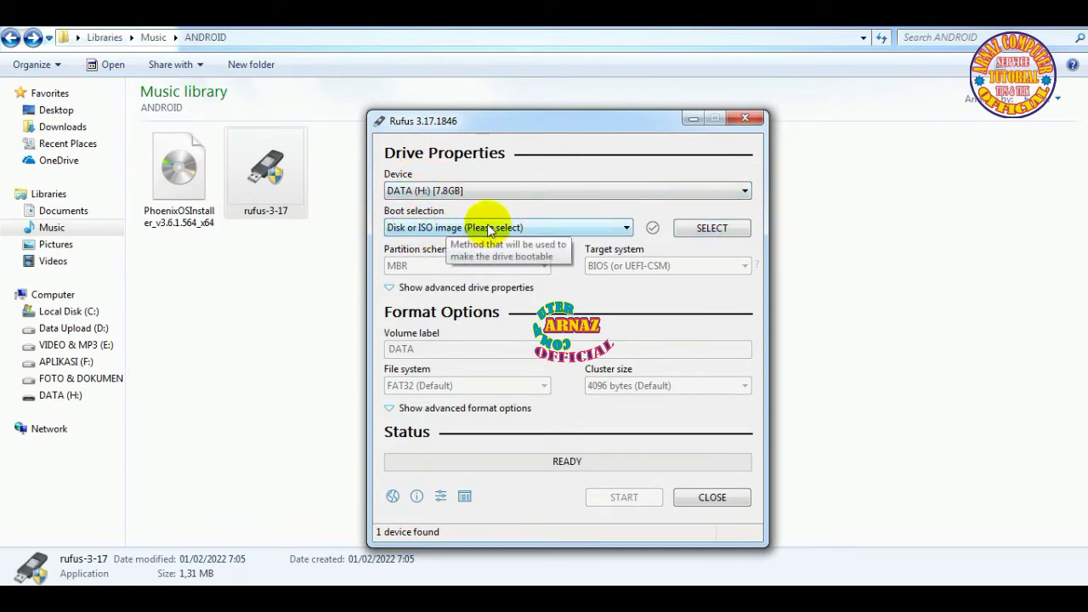
Load PhoenixOSInstaller_v3.6.1.564_x64 from the ANDROID folder of the Music library as the boot image
left_click(725, 226)
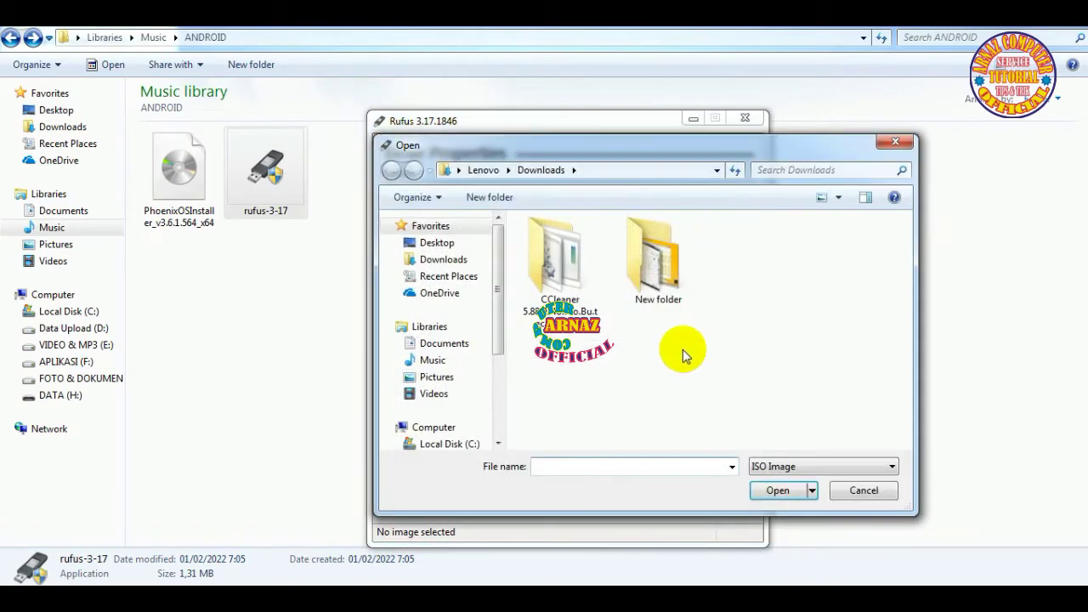
left_click(433, 361)
double_click(547, 287)
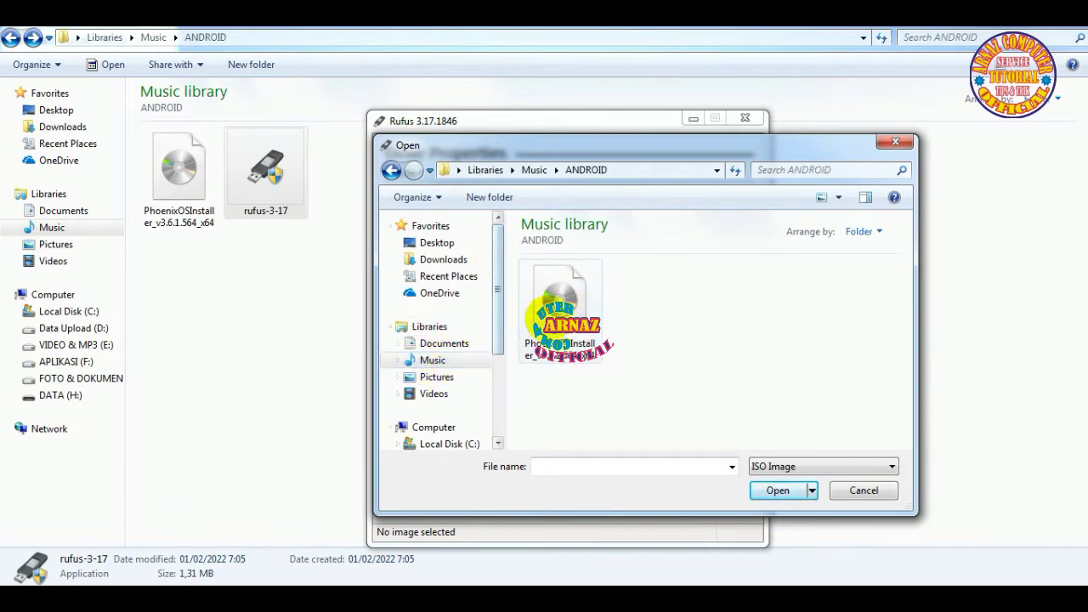
left_click(545, 315)
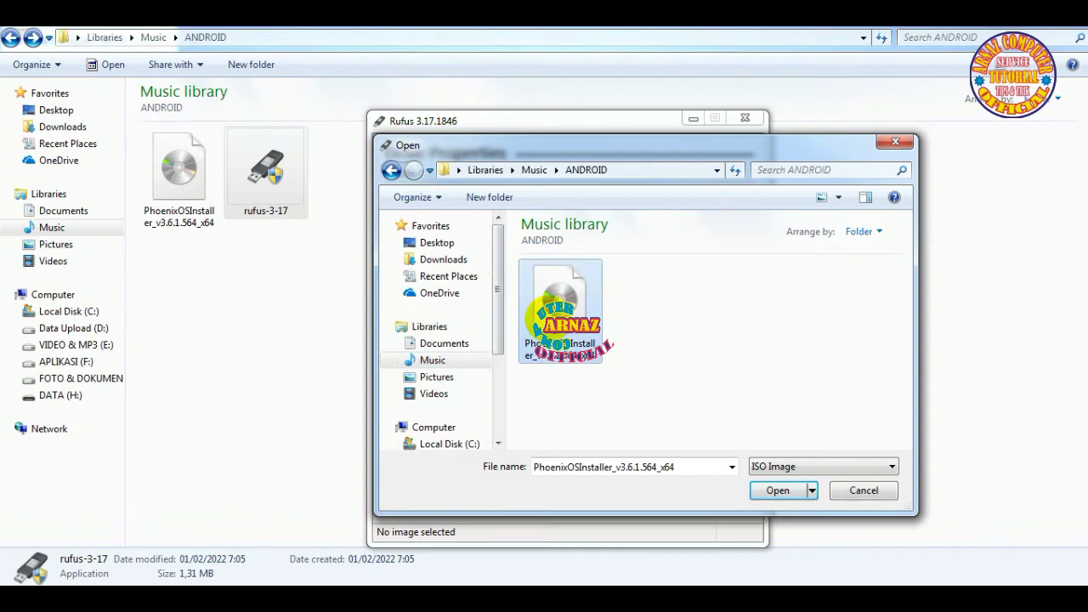
left_click(777, 491)
left_click_drag(522, 129, 525, 67)
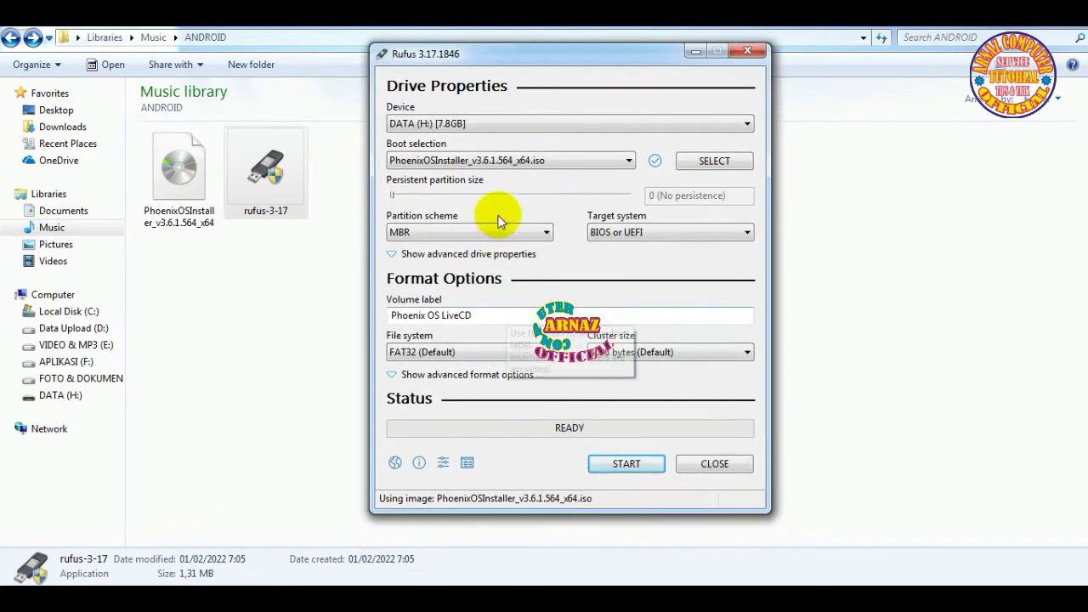
Try the GPT partition scheme and return it to MBR
left_click(420, 233)
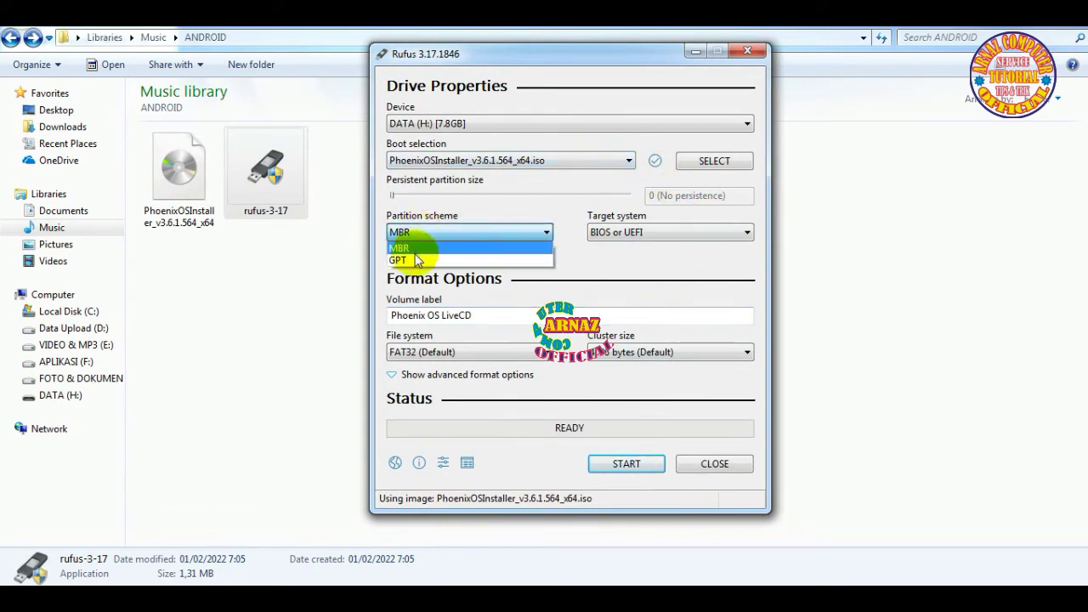
left_click(416, 259)
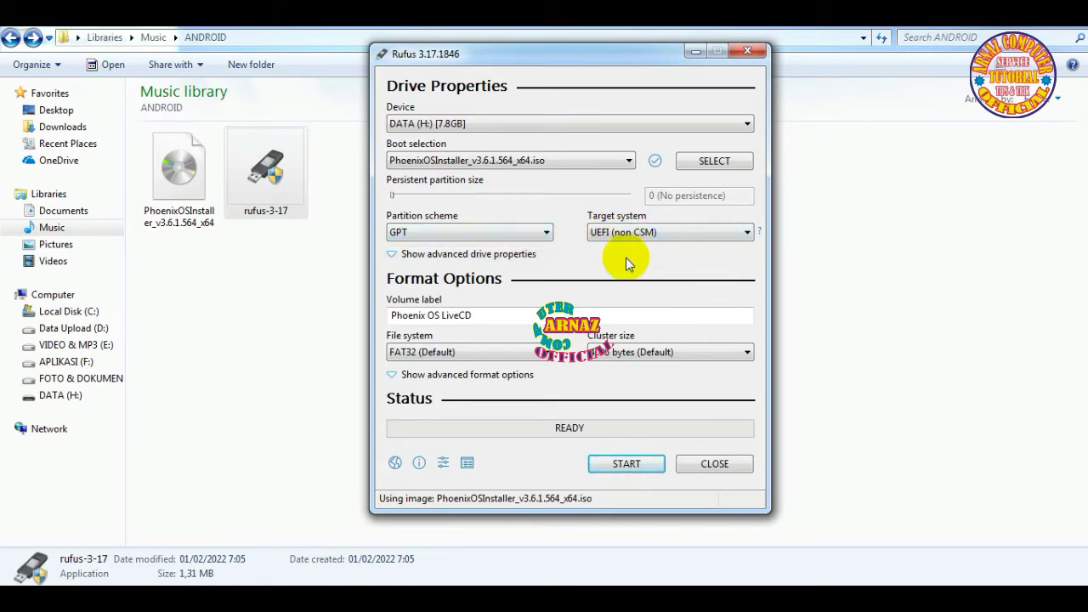
left_click(539, 233)
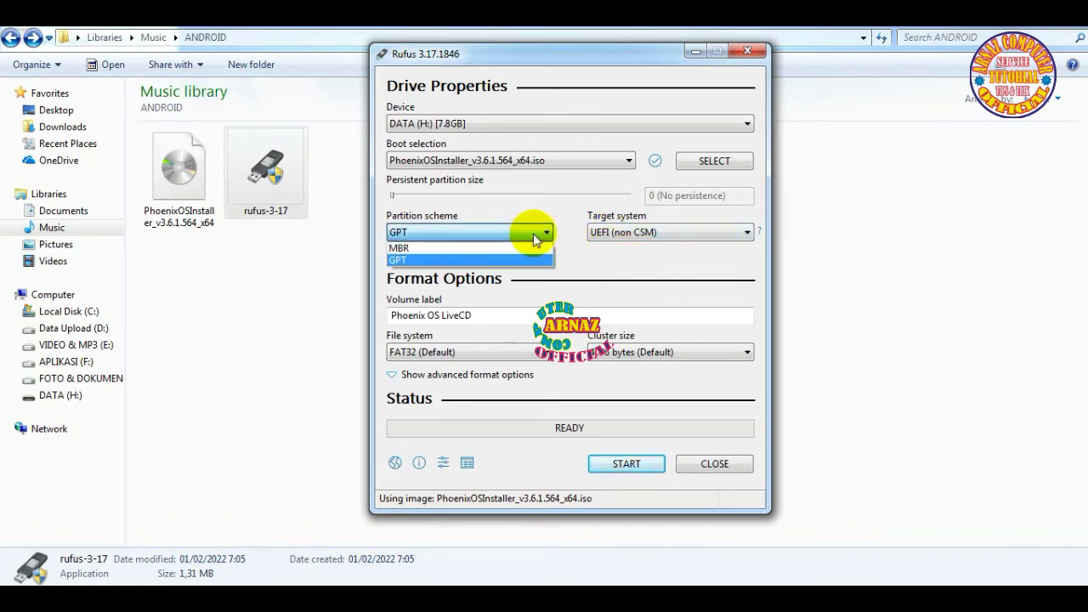
left_click(465, 248)
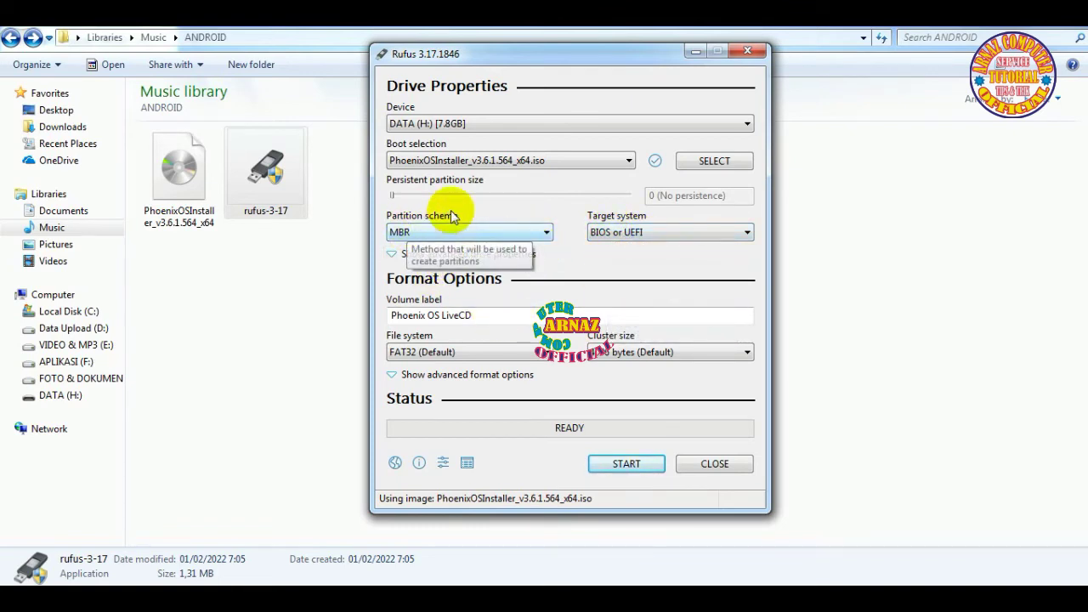
Set the volume label to Arnaz and keep the file system at FAT32 (Default)
left_click(478, 315)
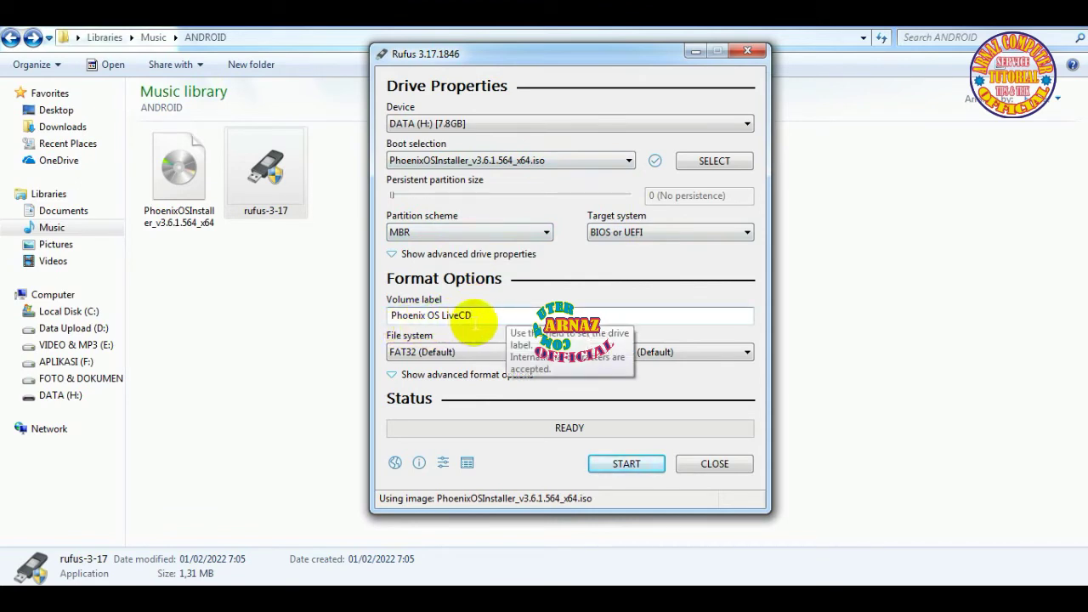
left_click_drag(478, 315, 374, 306)
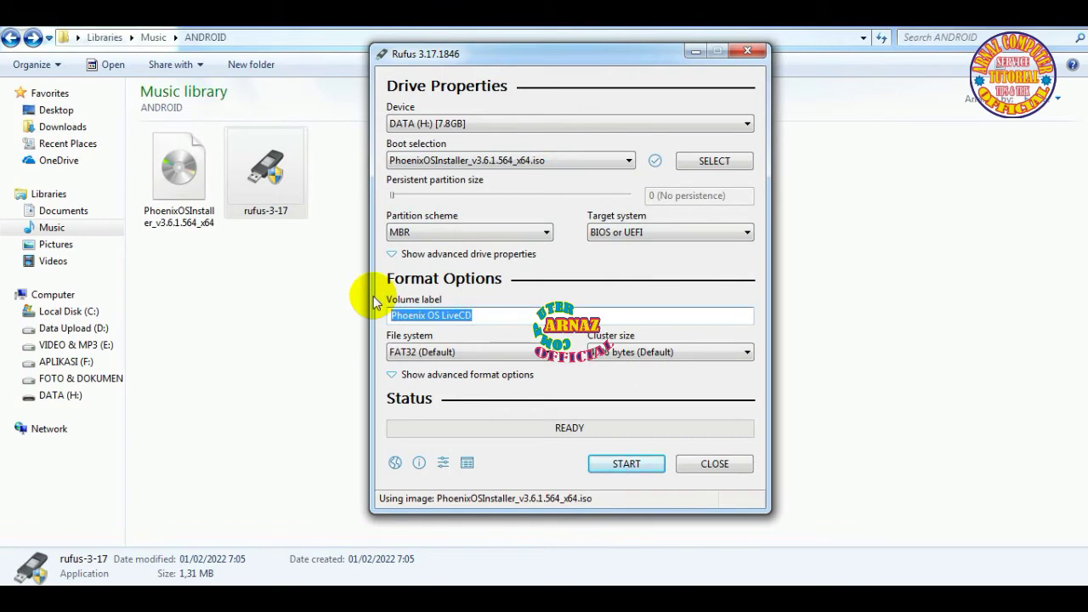
type("Arnaz")
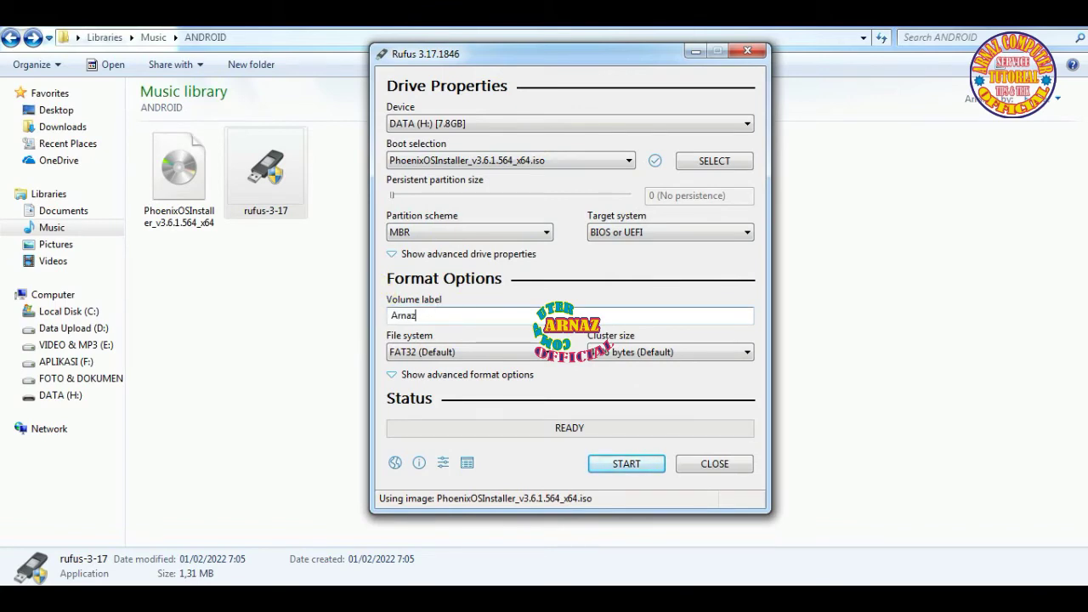
left_click(448, 351)
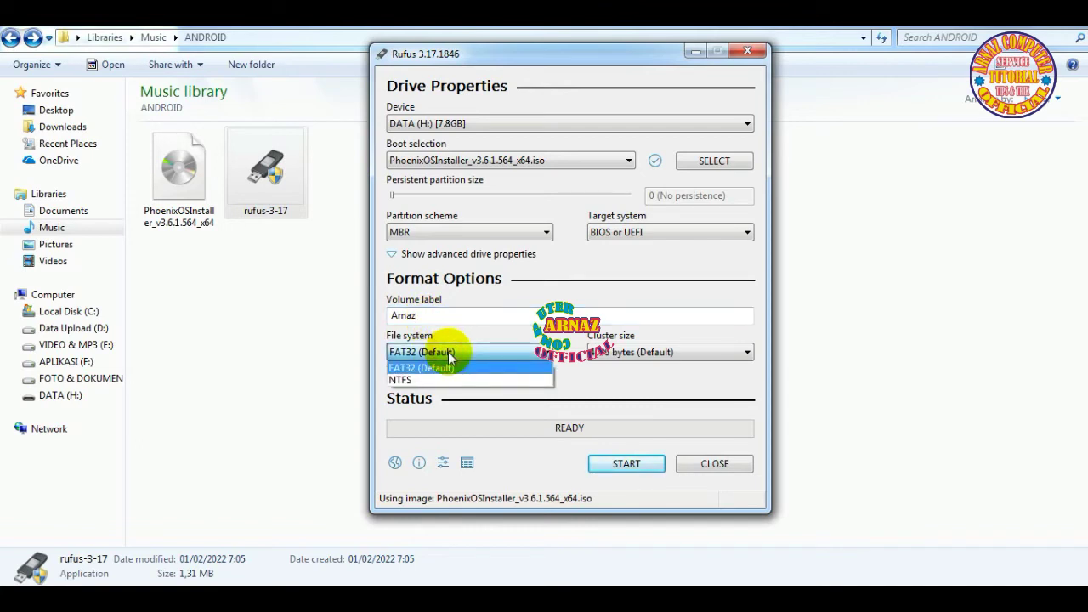
left_click(448, 352)
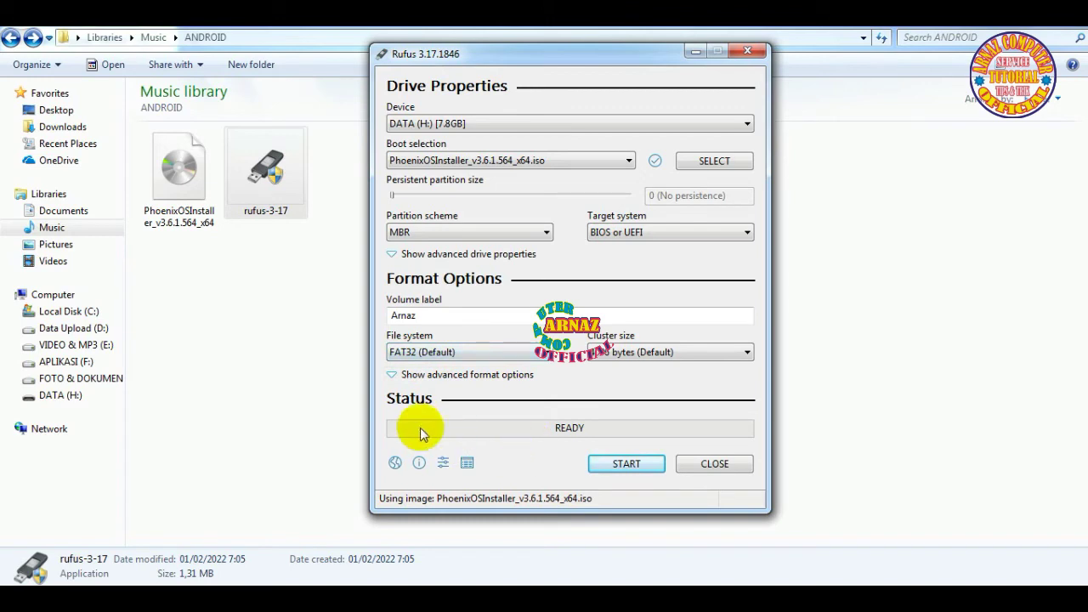
Start writing the image to DATA (H:) in ISO Image mode and accept erasing all data on the drive
left_click(626, 463)
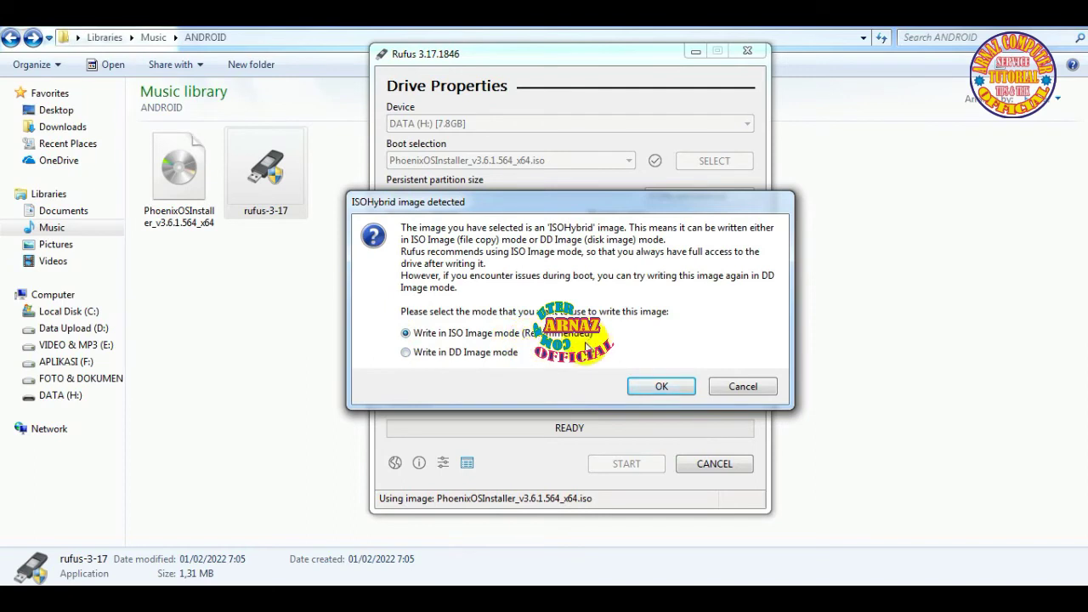
left_click(657, 385)
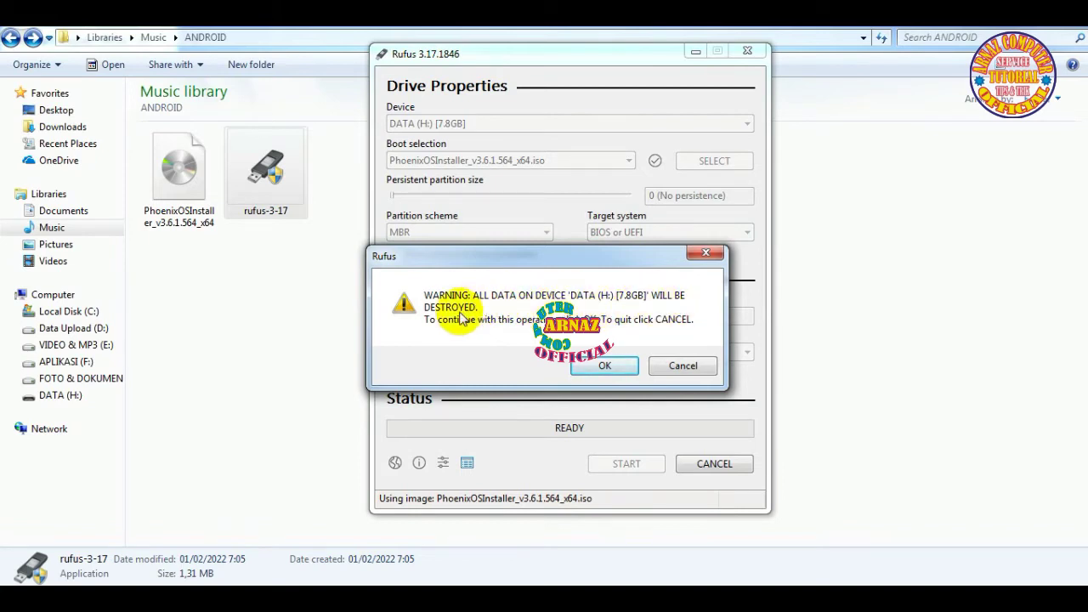
left_click(603, 366)
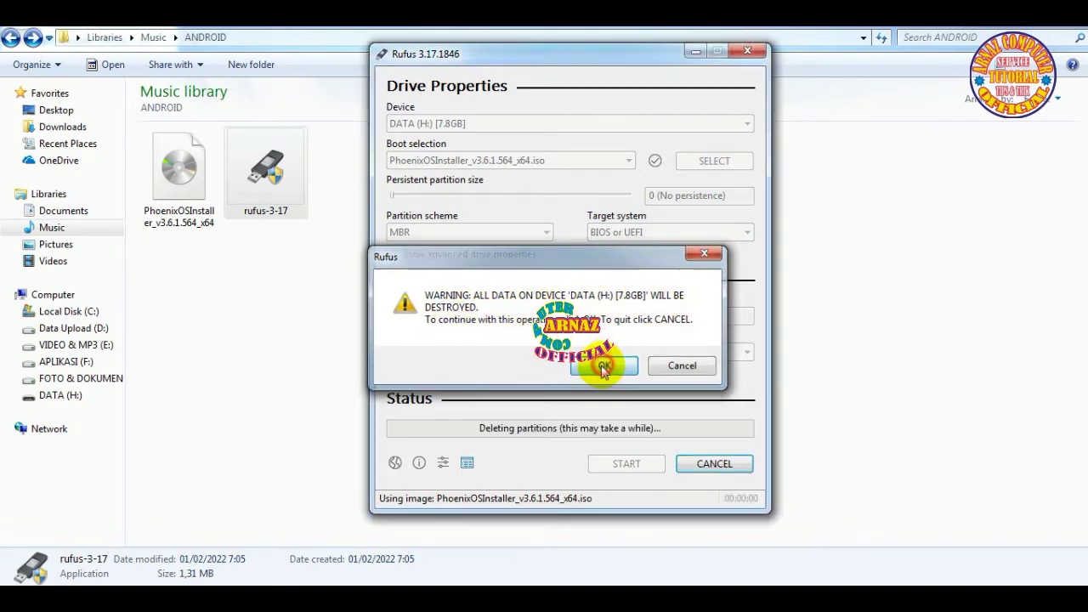